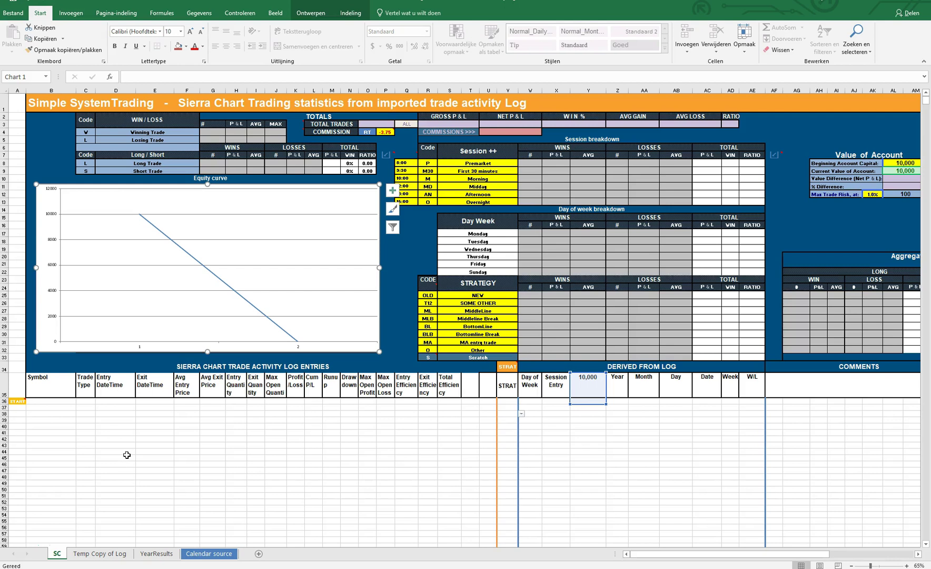
Step: Leave the SC dashboard for the empty 'Temp Copy of Log' sheet
left_click(100, 553)
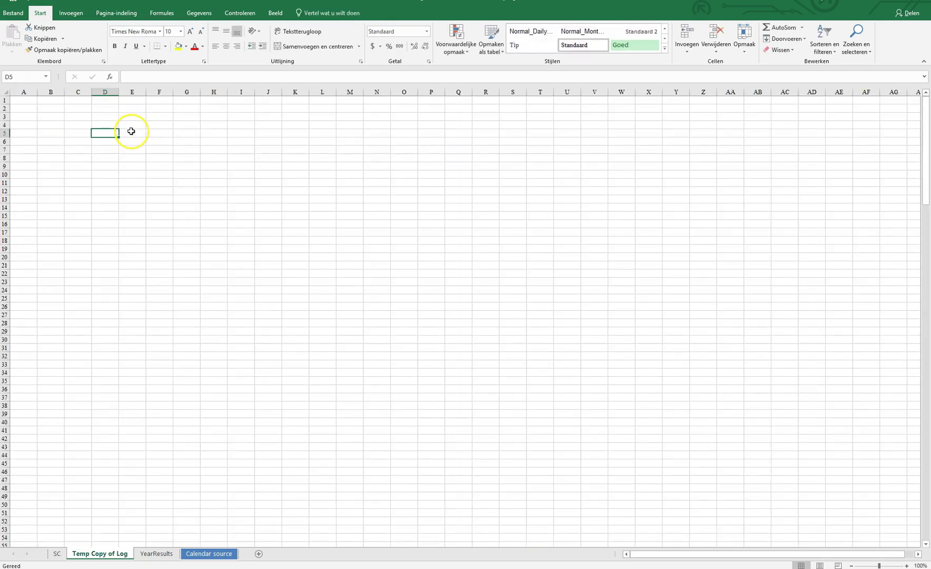
Step: In Sierra Chart's Trade Activity Log, select the ESM18 trades and open the Edit menu
key("alt+Tab")
key("alt+Tab")
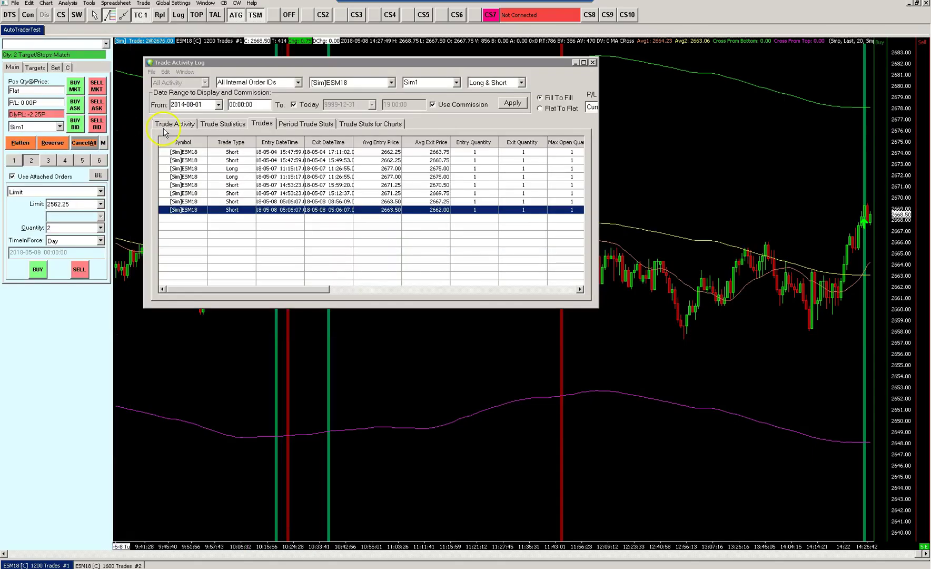
left_click(238, 126)
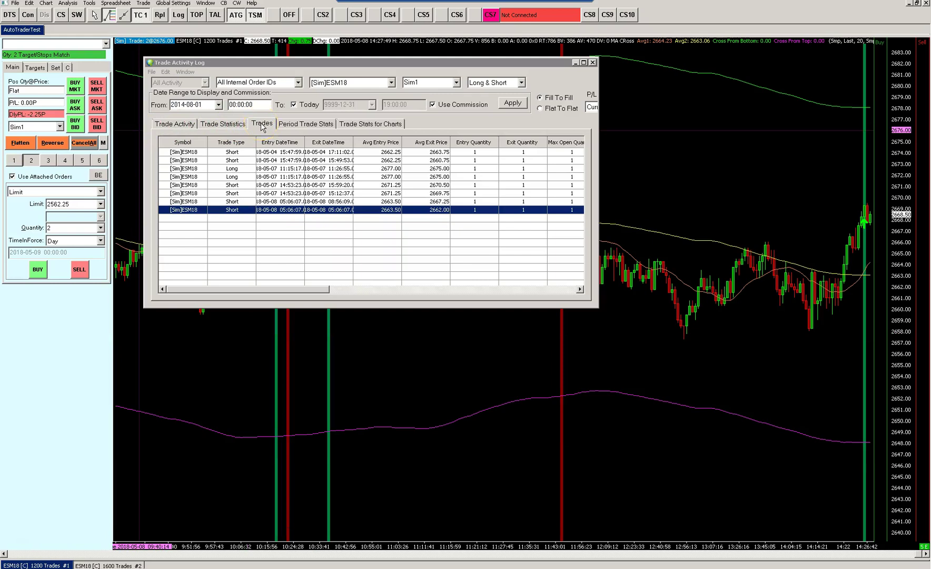
left_click(197, 153)
left_click(196, 160)
left_click(193, 176)
left_click(189, 210, "shift")
left_click(193, 153)
left_click(166, 72)
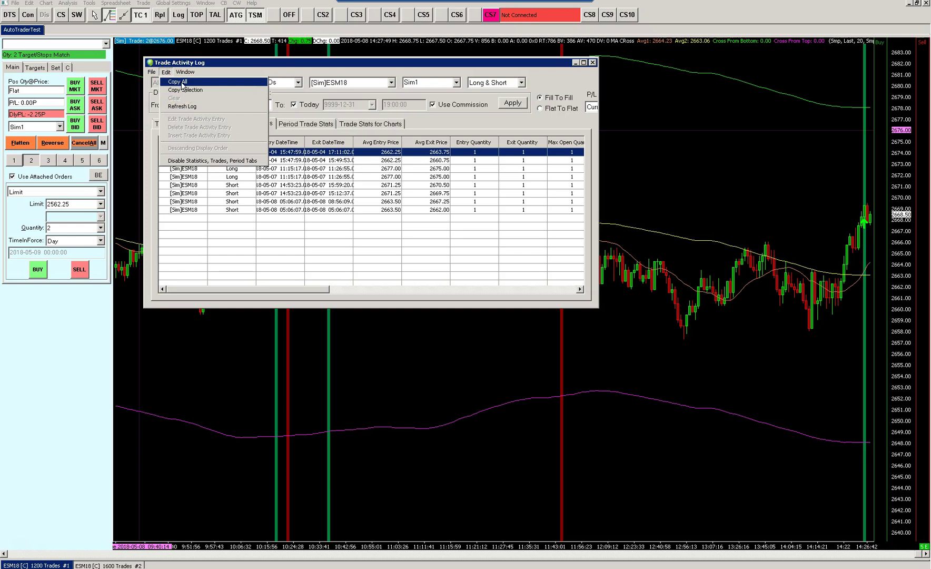
Step: Copy all Sierra Chart trades and paste the log into Temp Copy of Log at D5
left_click(182, 83)
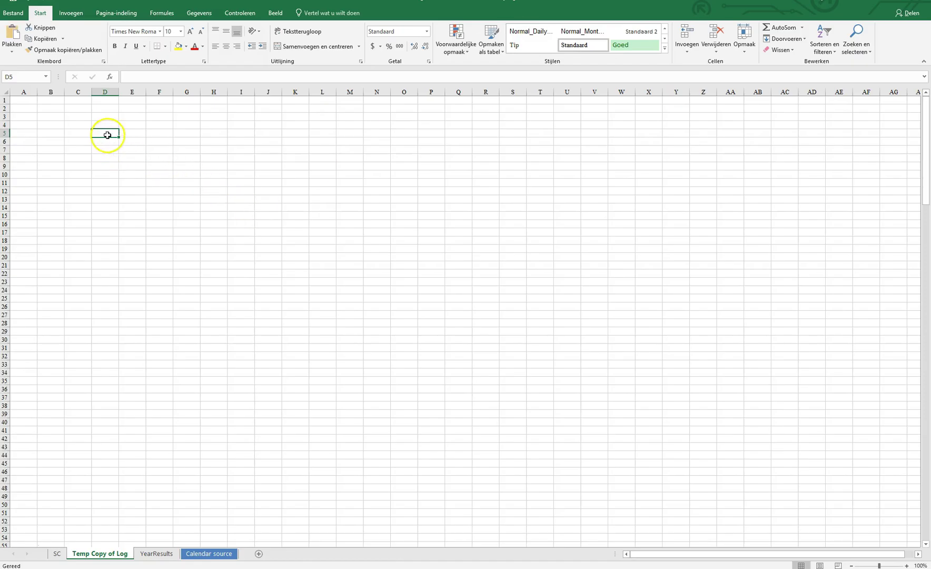
right_click(108, 136)
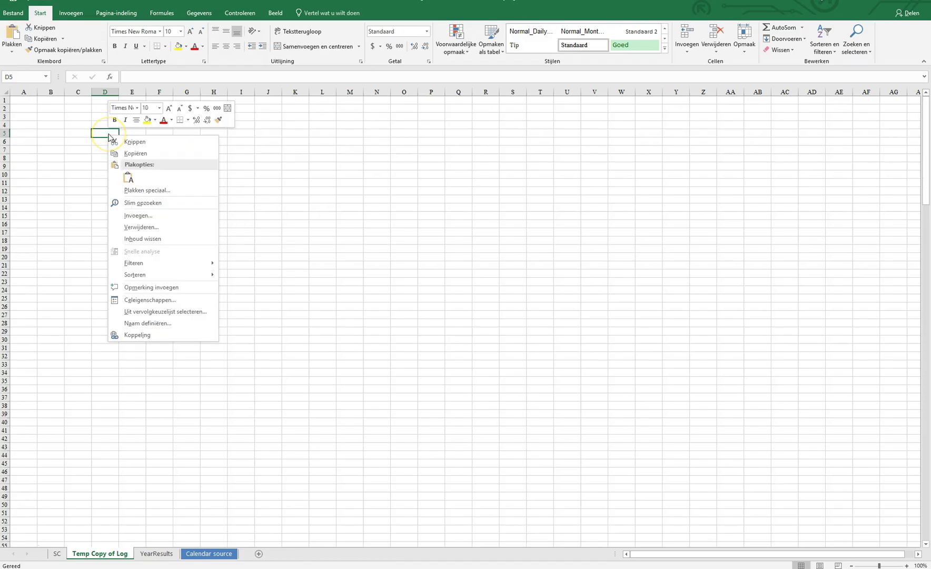
left_click(128, 178)
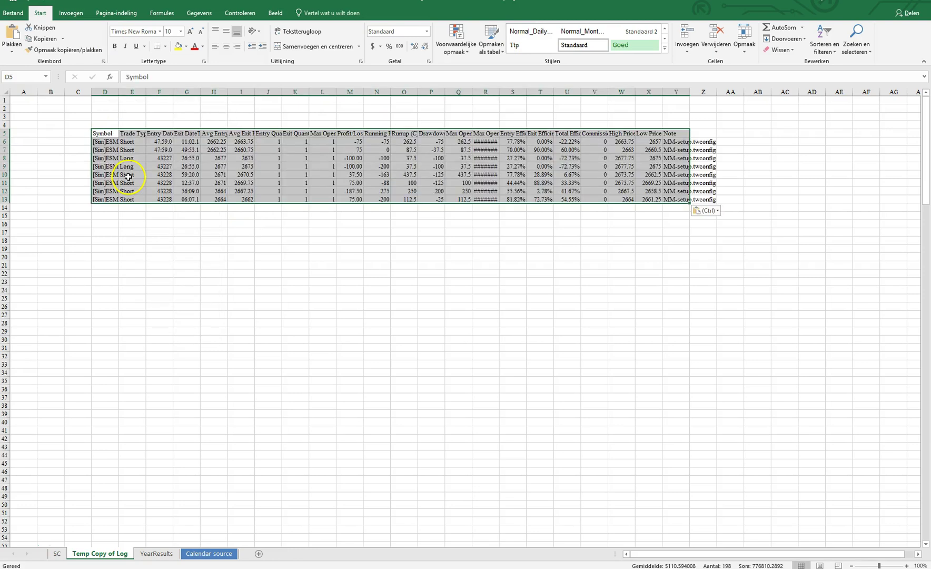
left_click(108, 141)
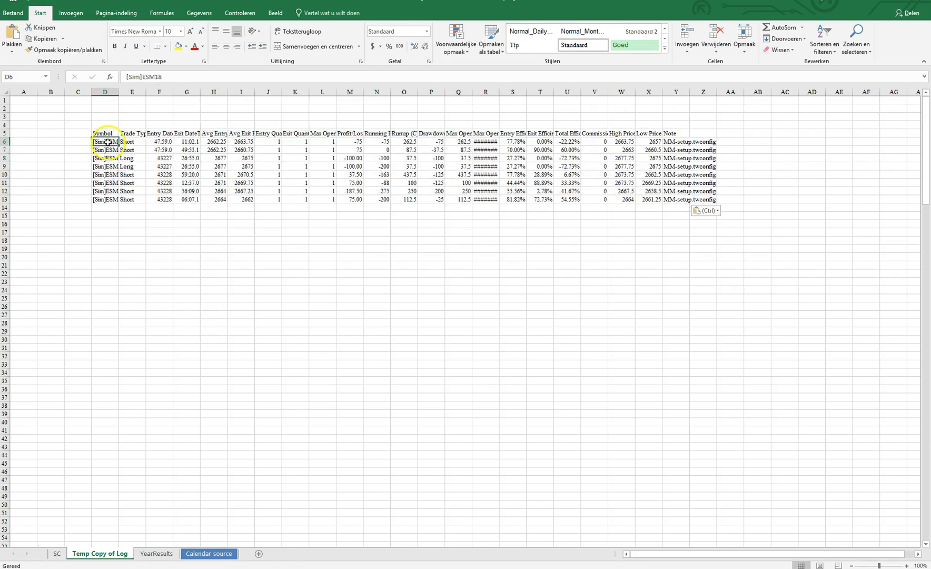
Step: Copy the eight trade rows D6:V13
left_click(11, 134)
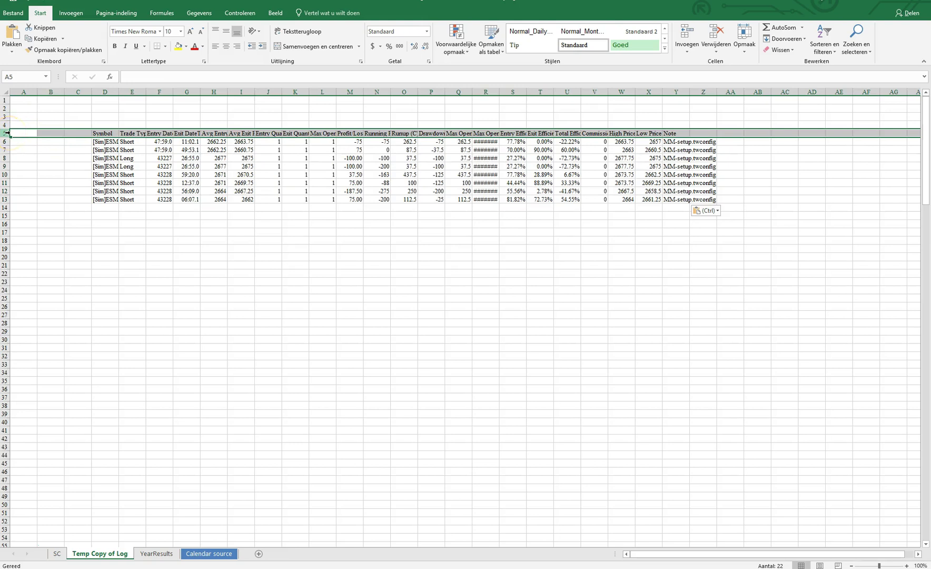
left_click(106, 141)
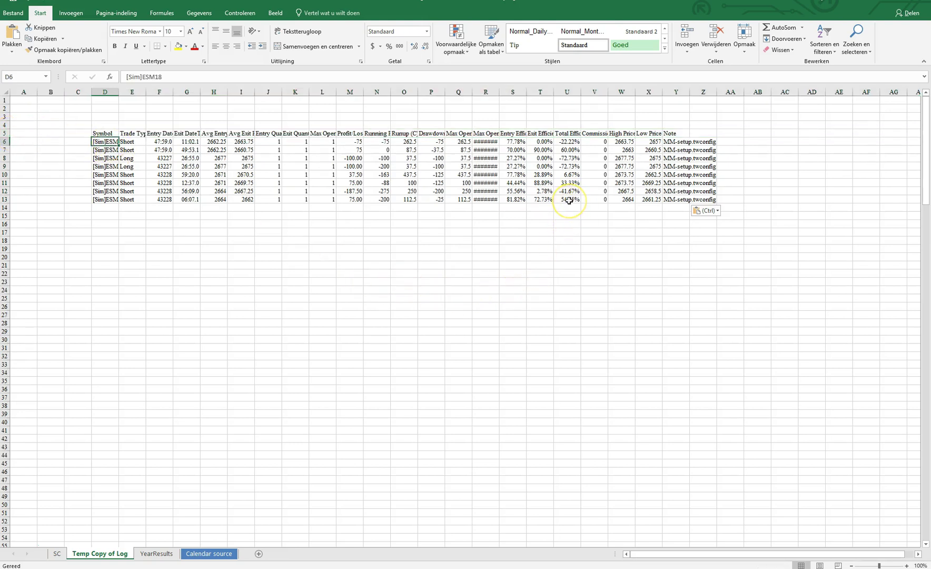
left_click(595, 202, "shift")
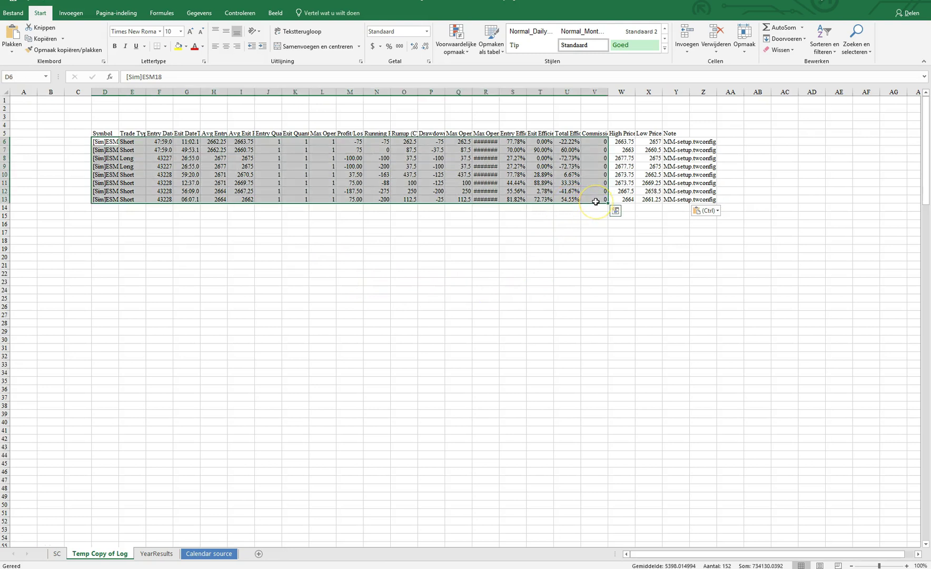
key("ctrl+c")
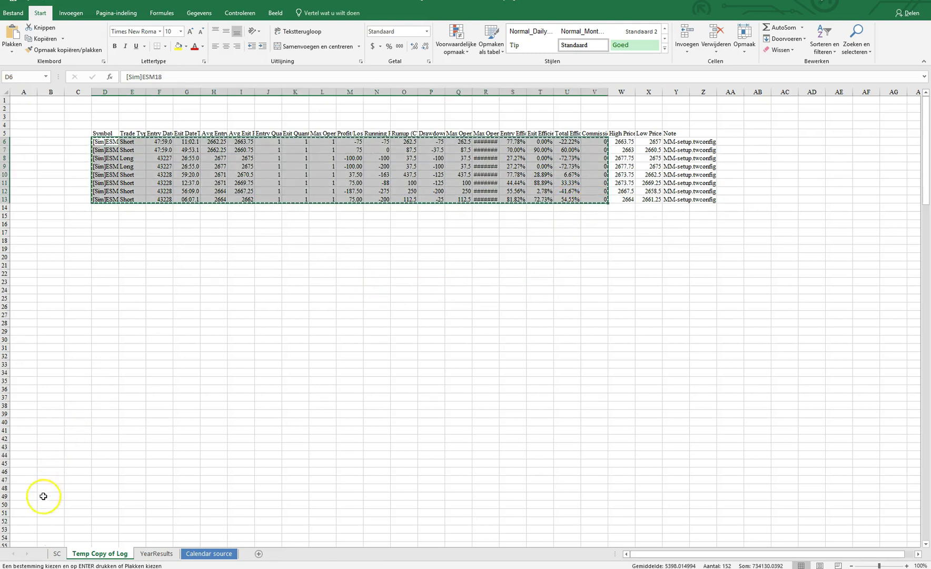
Step: Paste the eight ESM18 trades into the SC sheet's log entries starting at B36
left_click(57, 552)
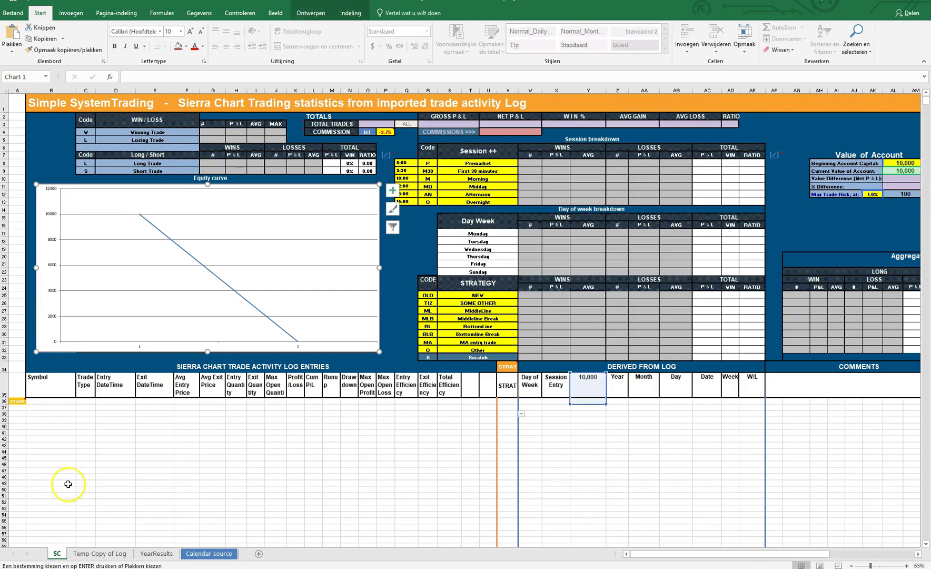
left_click(48, 402)
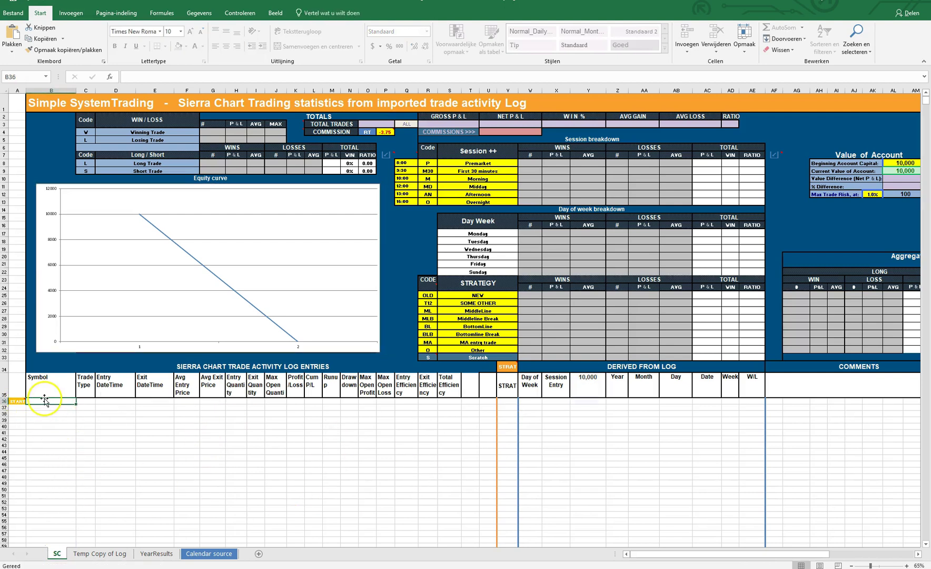
right_click(46, 401)
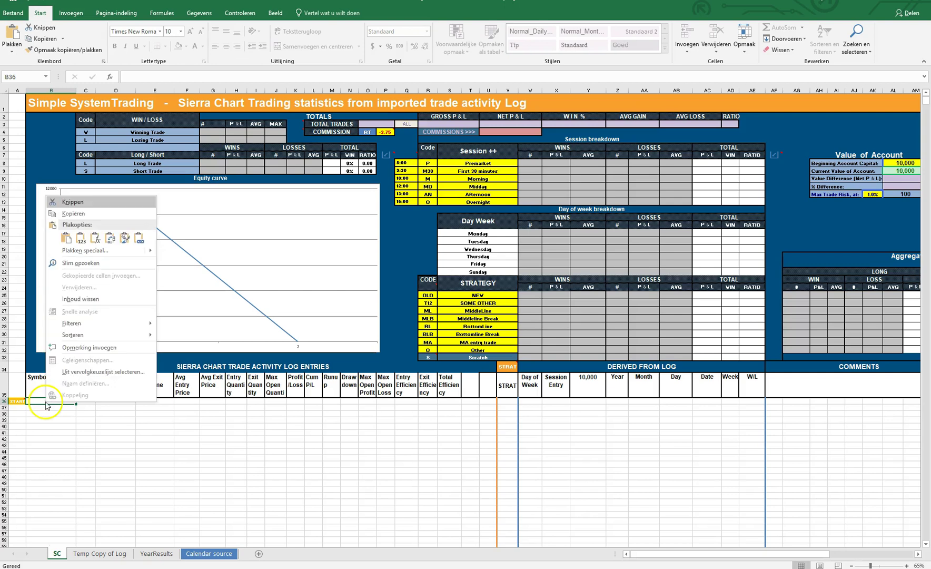
left_click(84, 239)
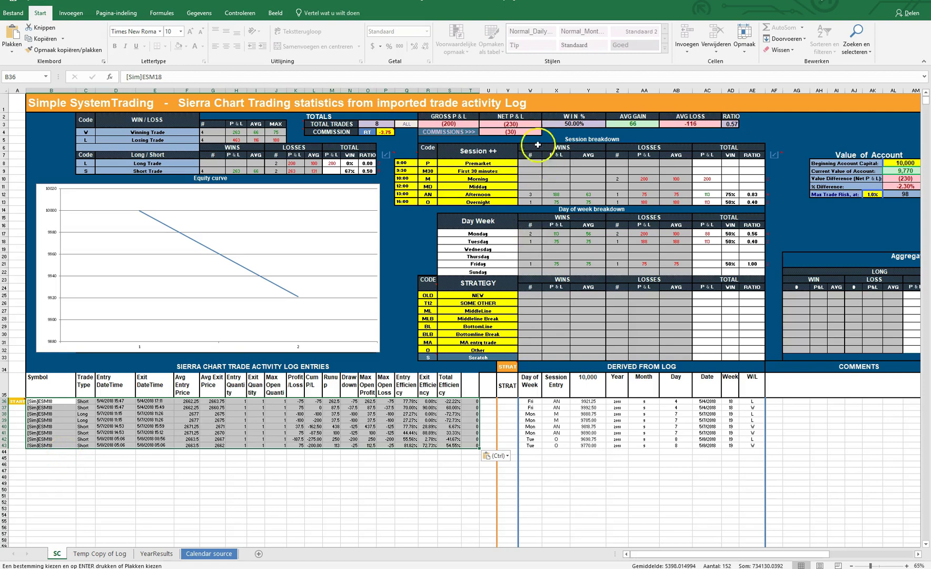
left_click(47, 452)
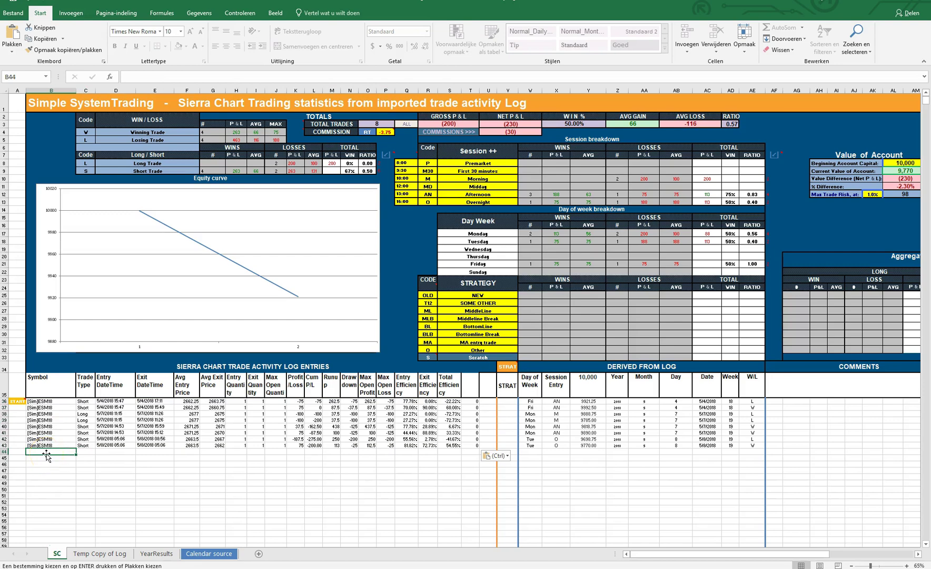
Step: Copy all trades again from Sierra Chart's Trade Activity Log with Edit > Copy All
key("alt+Tab")
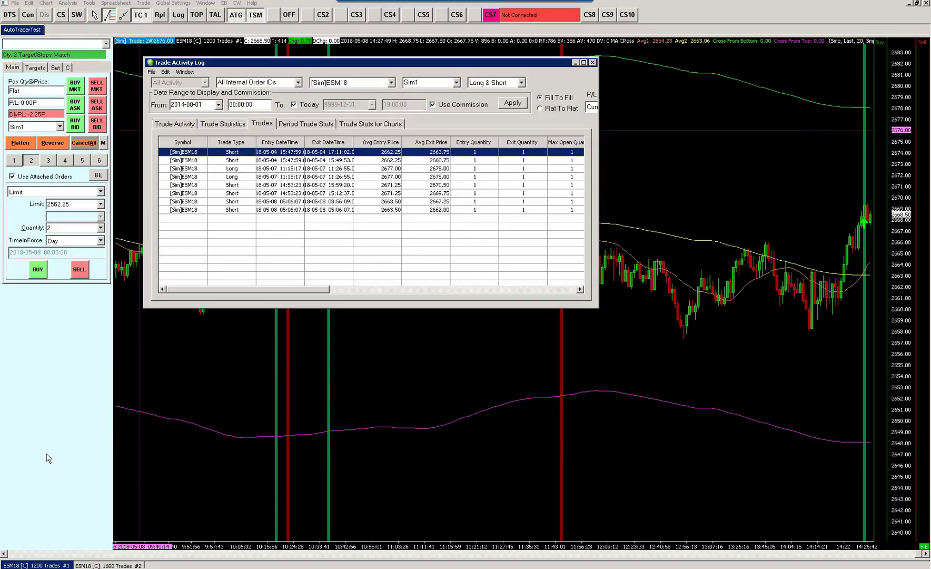
left_click(190, 209)
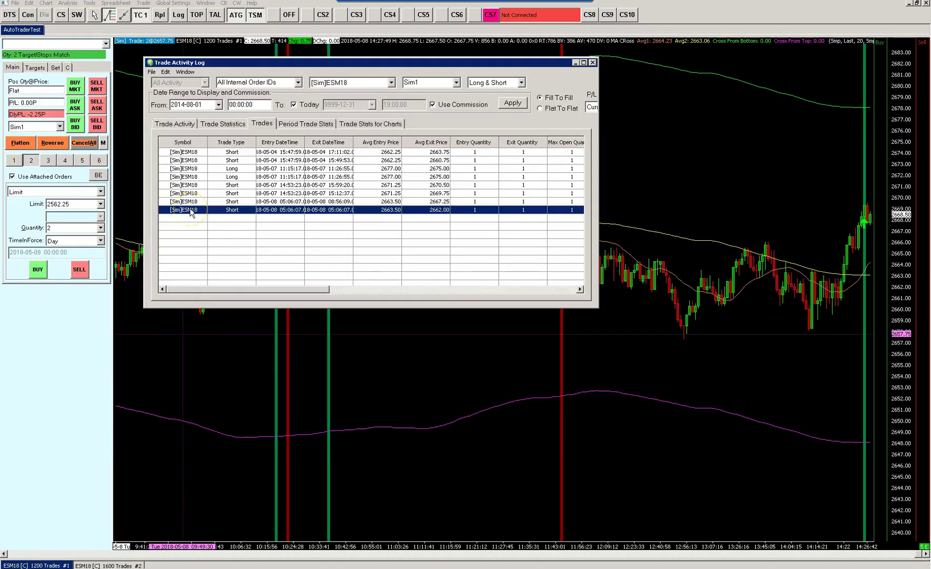
left_click(166, 72)
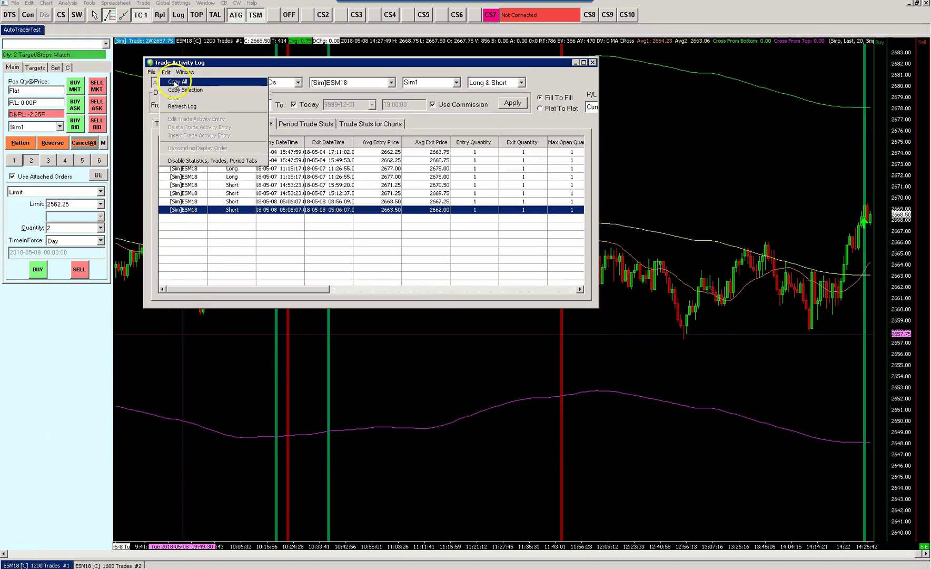
left_click(181, 95)
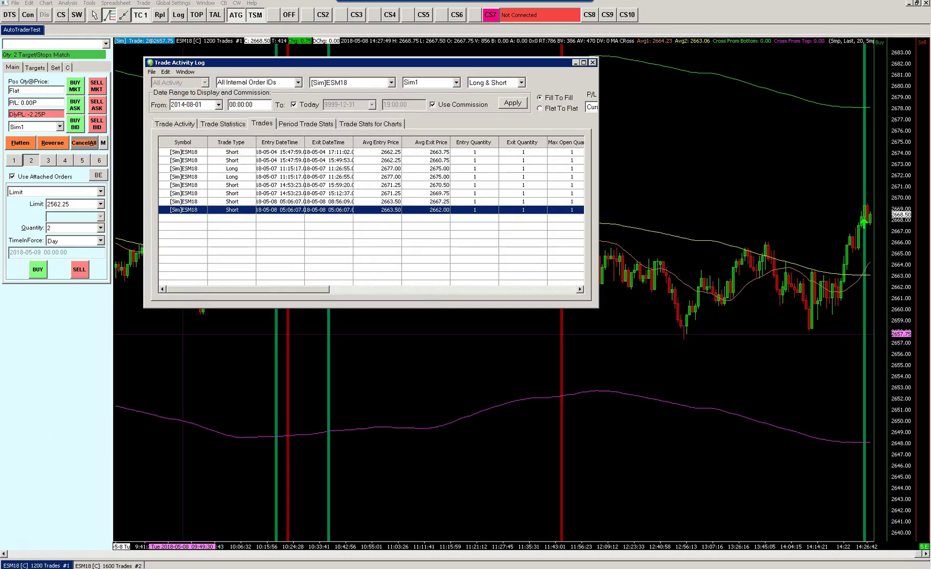
Step: Paste the eight copied trades into the Temp Copy of Log sheet
key("alt+Tab")
left_click(100, 553)
key("ctrl+v")
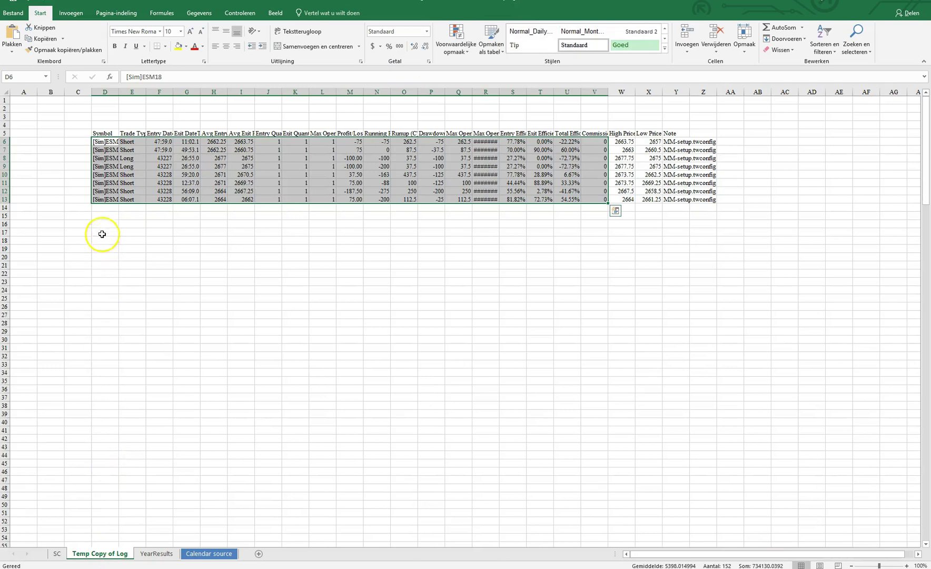
Step: Paste the header and latest Short trade at D16, then copy row D17:V17
left_click(102, 224)
right_click(103, 223)
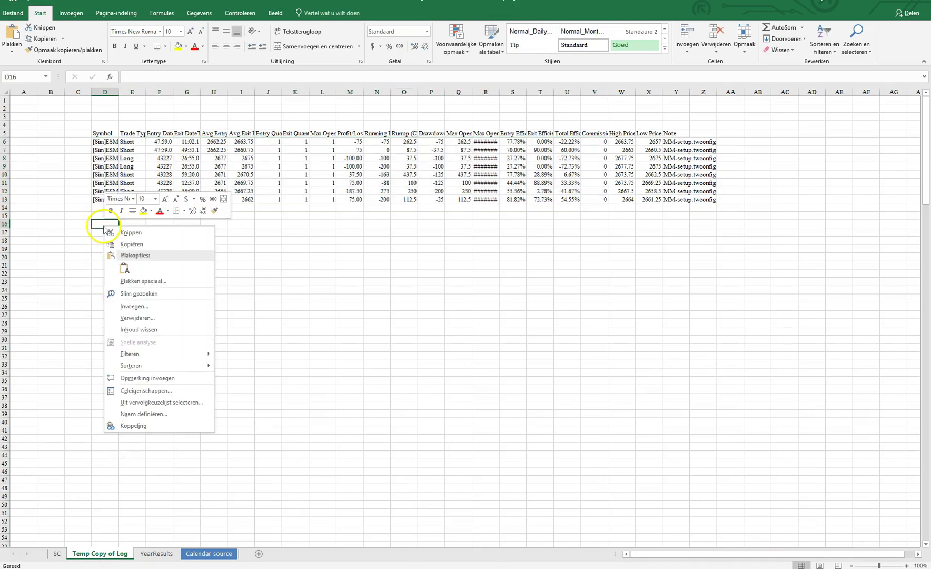
left_click(124, 268)
left_click(105, 232)
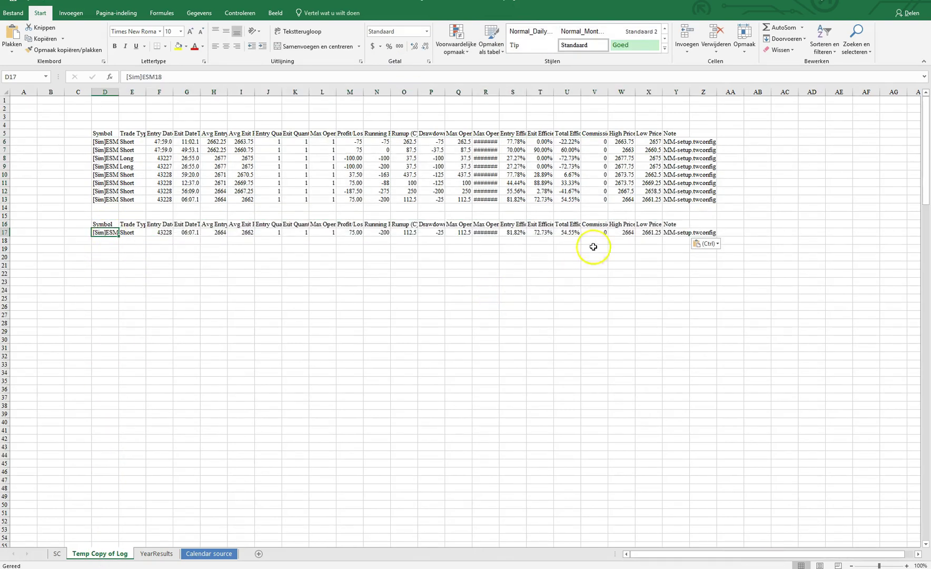
left_click(601, 233, "shift")
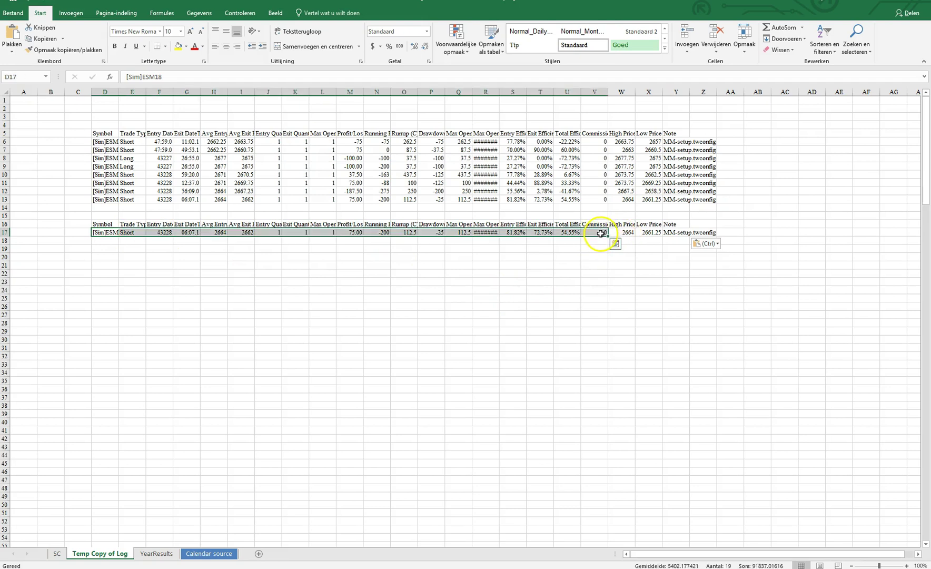
key("ctrl+c")
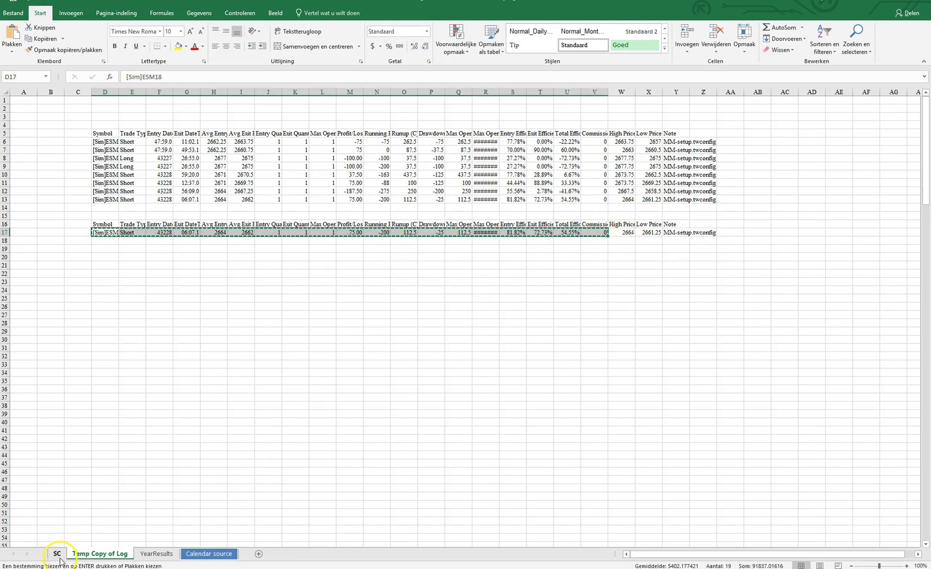
Step: Paste the latest trade as values into row 44 of the SC log
left_click(58, 555)
right_click(59, 452)
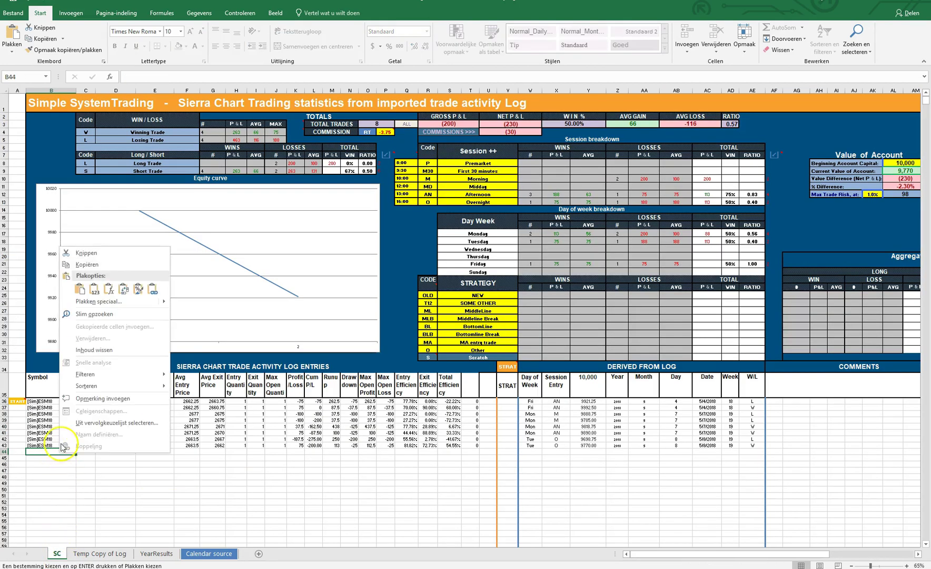
left_click(98, 291)
left_click(116, 475)
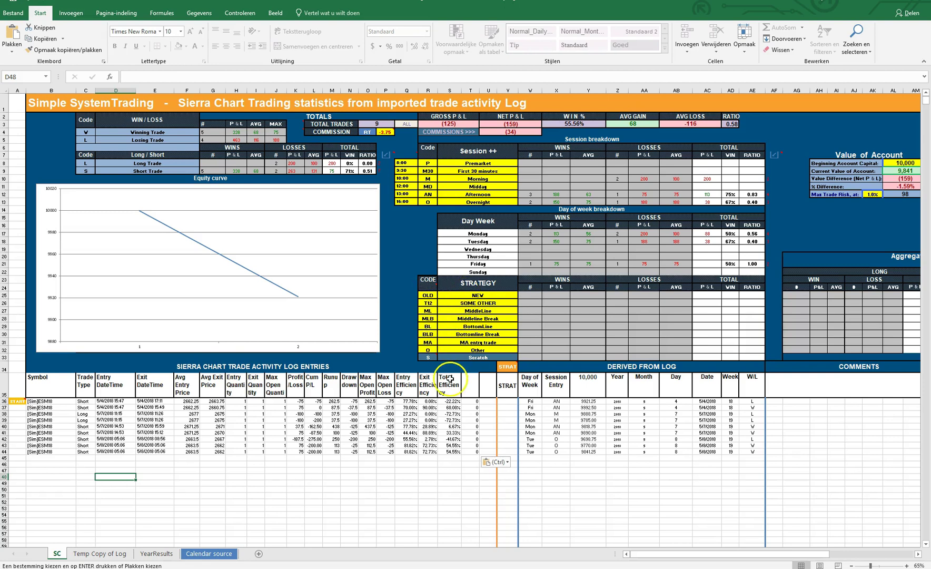
Step: Set the STRAT column to BLB for V36, MLB for V37 and T12 for V39
left_click(507, 403)
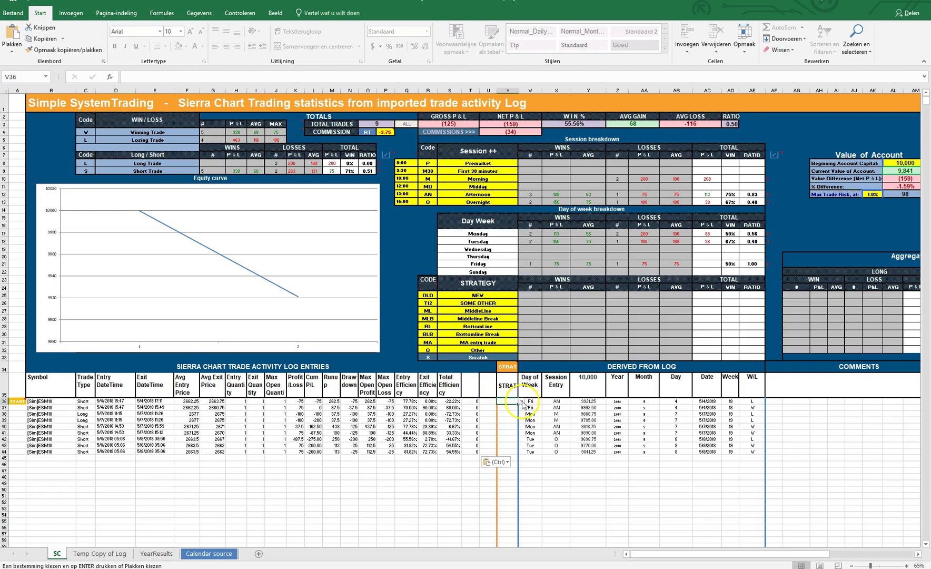
left_click(520, 401)
scroll(520, 419, "down", 1)
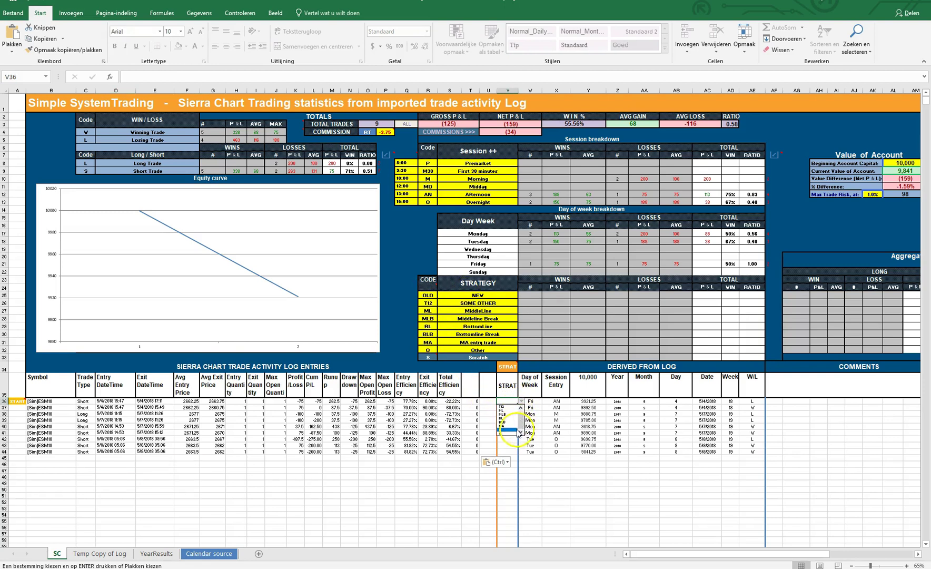
left_click(502, 421)
left_click(505, 408)
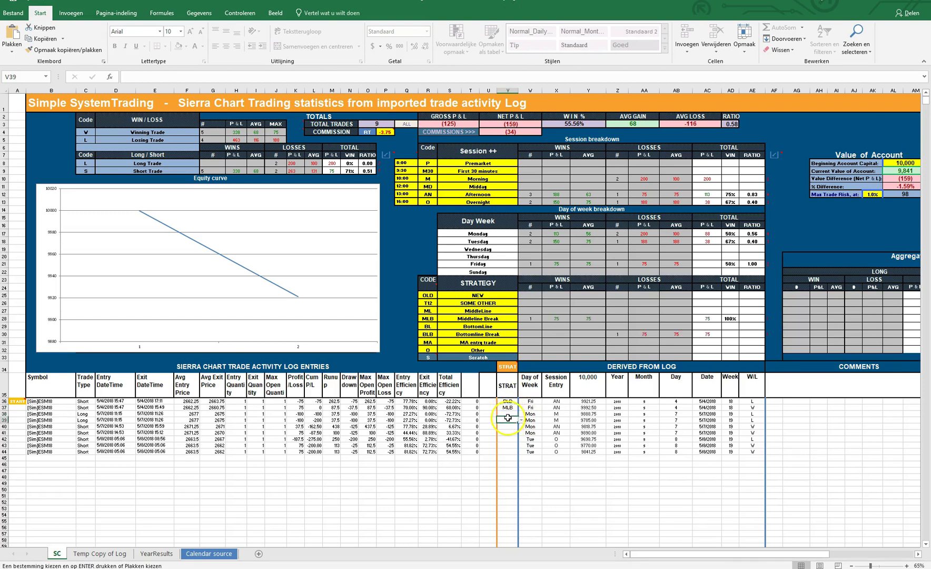
left_click(506, 419)
left_click(520, 420)
left_click(509, 429)
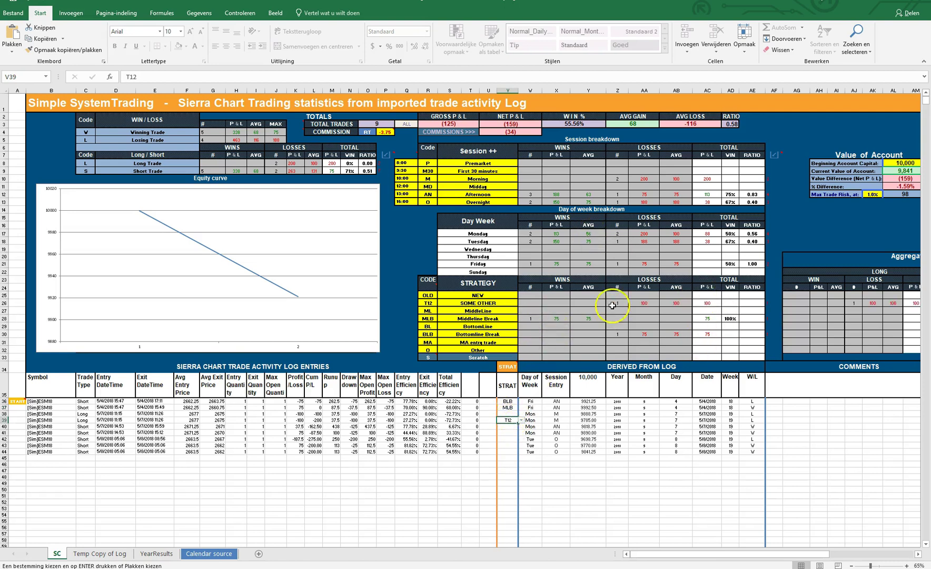
left_click_drag(650, 554, 706, 556)
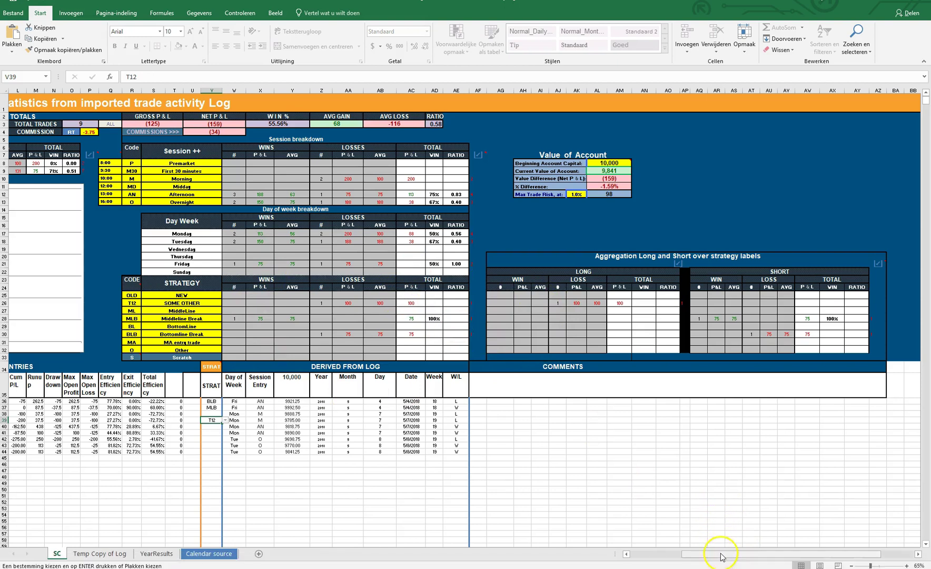
left_click_drag(708, 554, 637, 554)
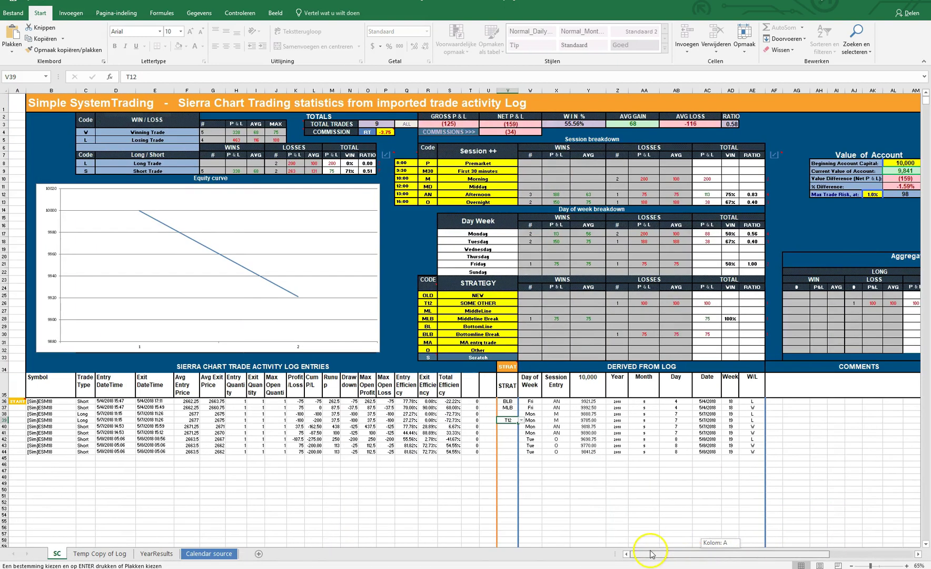
Step: Change the Equity curve chart's data range to =SC!$Y$35:$Y$44
left_click(247, 273)
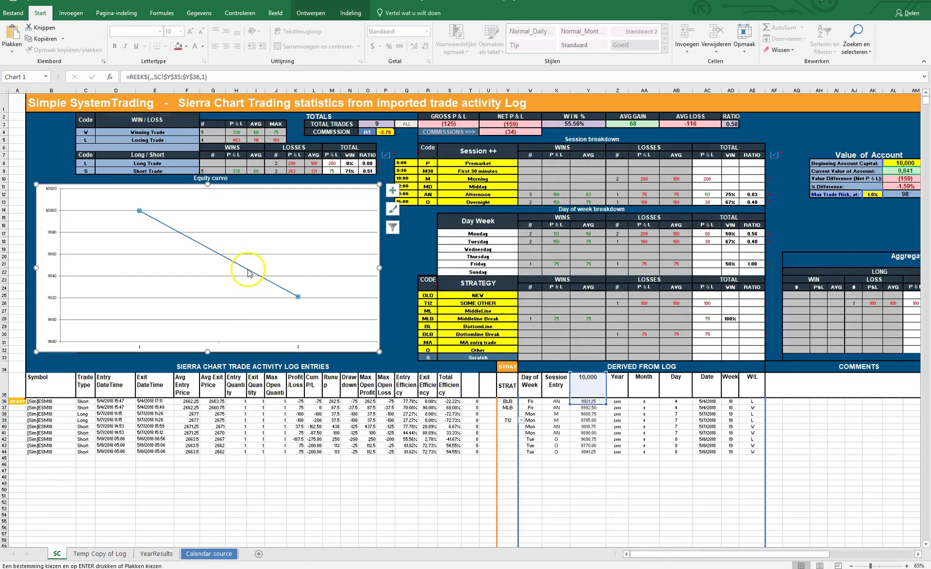
right_click(249, 273)
left_click(287, 313)
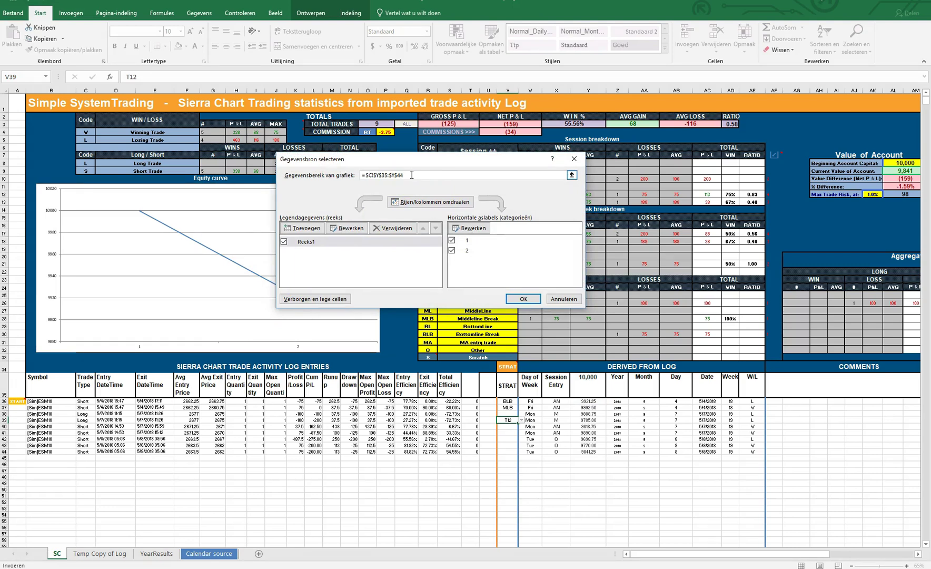
left_click(522, 298)
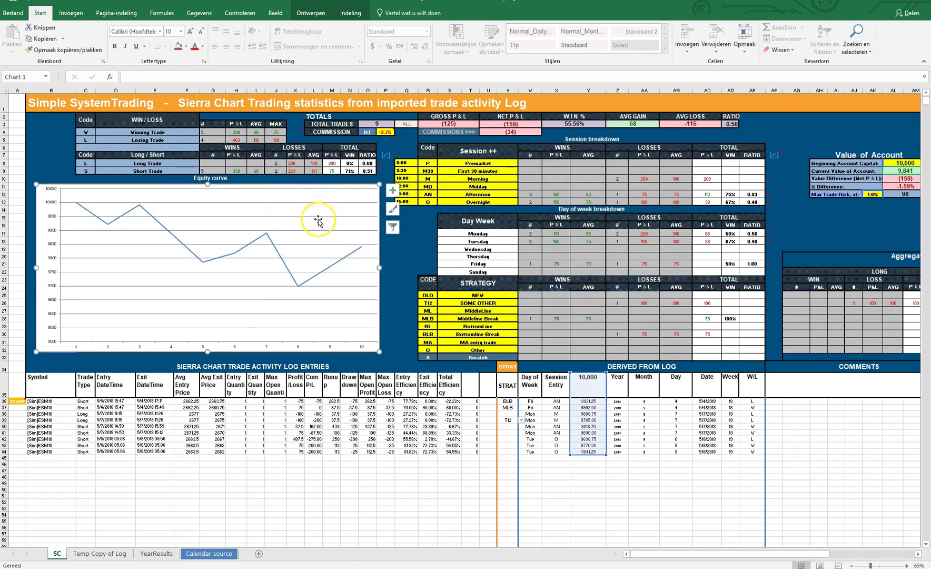
key("Escape")
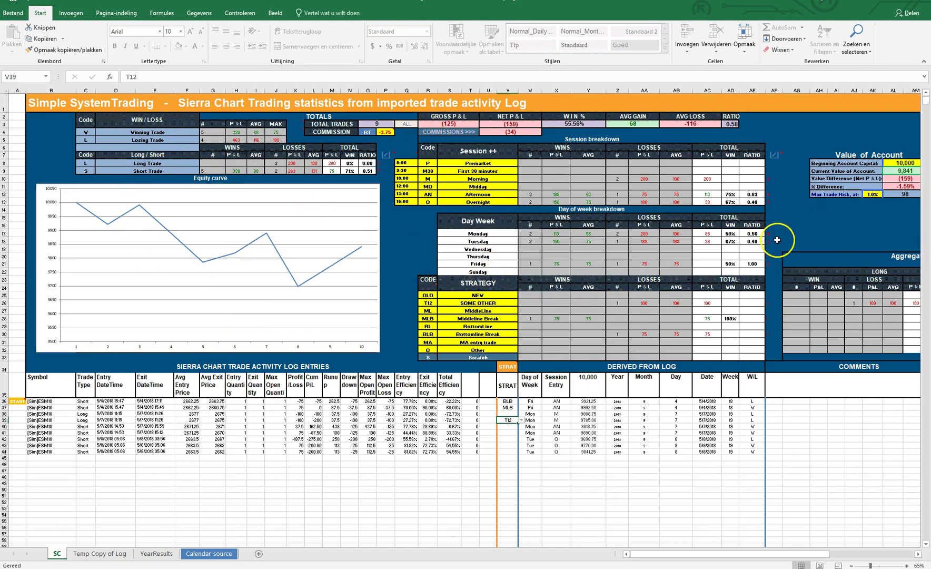
Step: Review the YearResults 2018 calendar, showing May at -125 and 9 trades
left_click(156, 554)
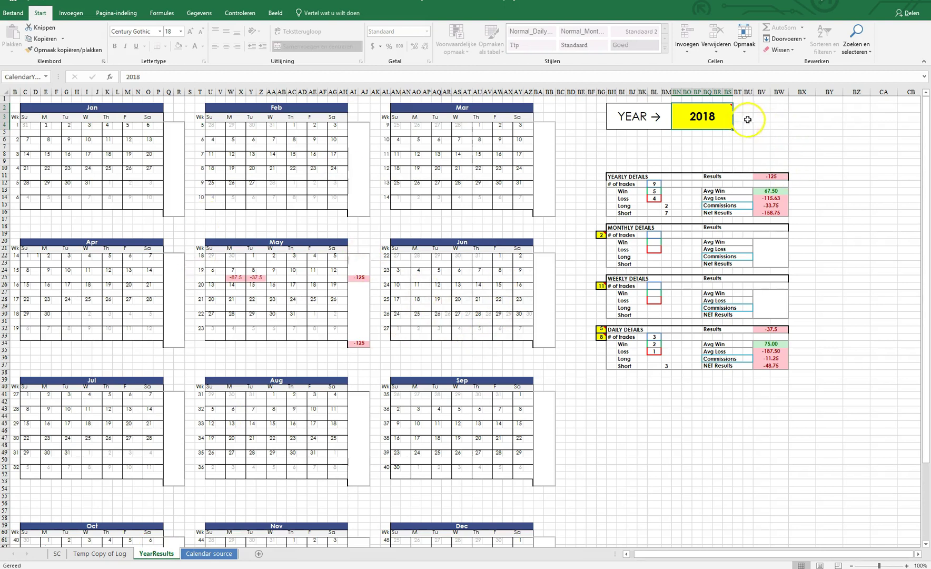
scroll(586, 206, "down", 3)
scroll(585, 206, "up", 3)
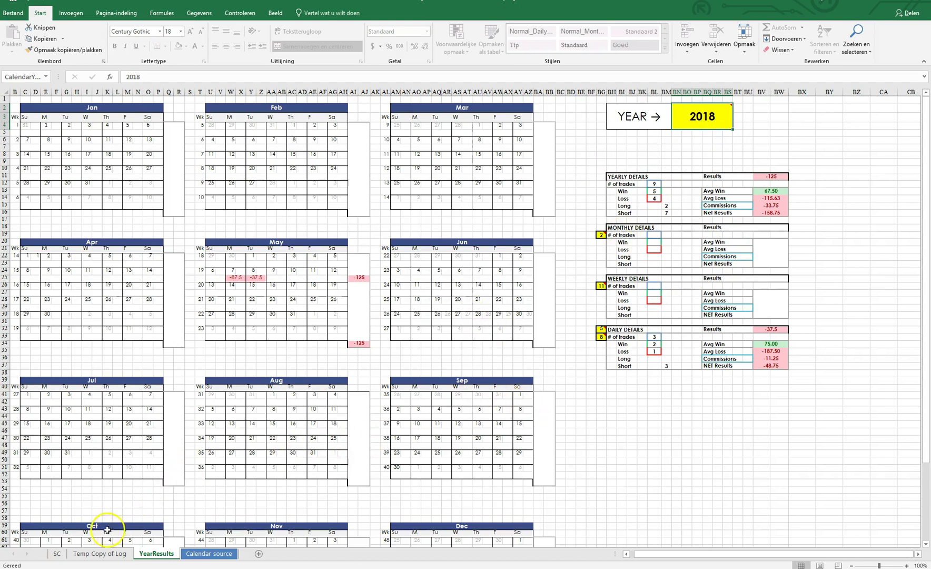
Step: Switch from the Temp Copy of Log sheet back to the SC dashboard with the nine-trade log and equity curve
left_click(98, 554)
left_click(56, 554)
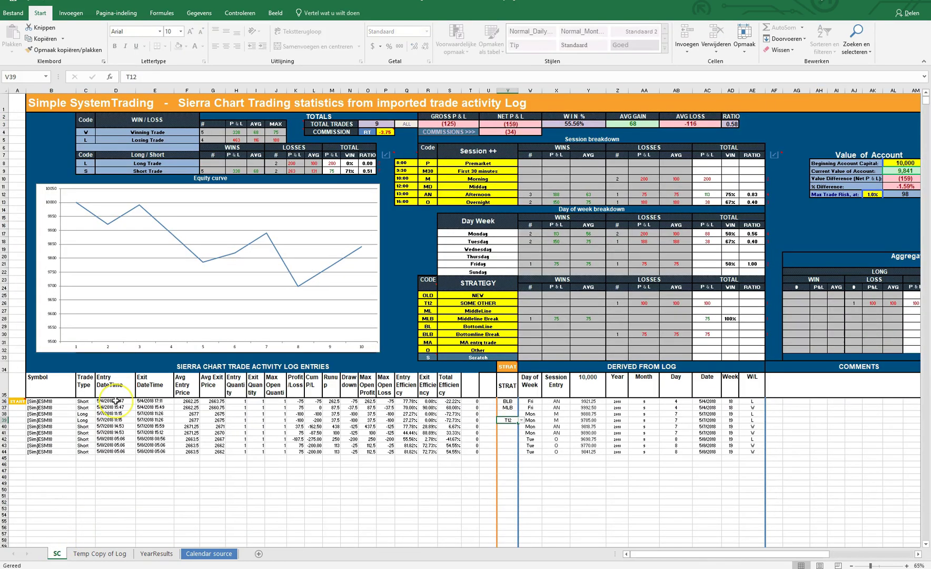